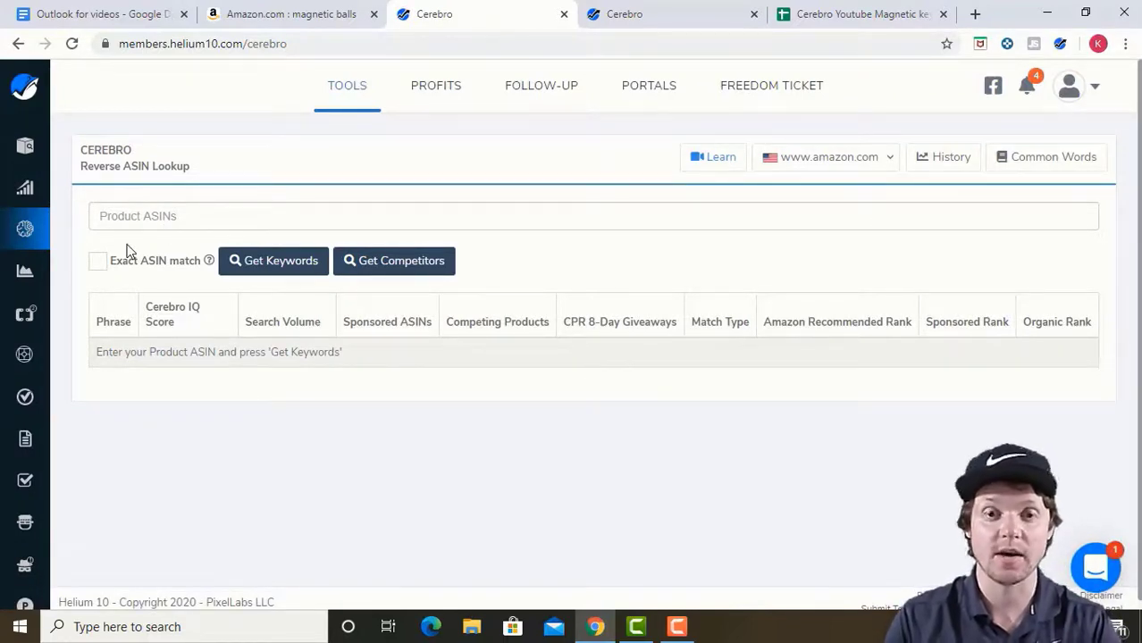
Find the Speks magnetic balls ASIN B07R4Q37NK in Amazon's results, then return to Cerebro's competitor results.
left_click(248, 15)
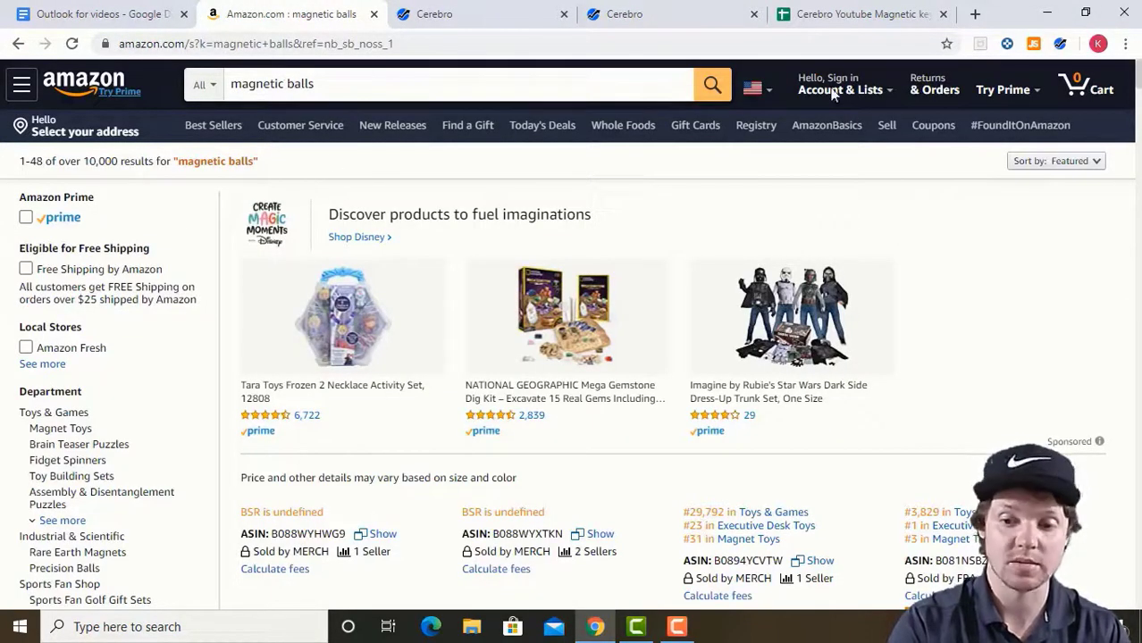
scroll(572, 357, "down", 5)
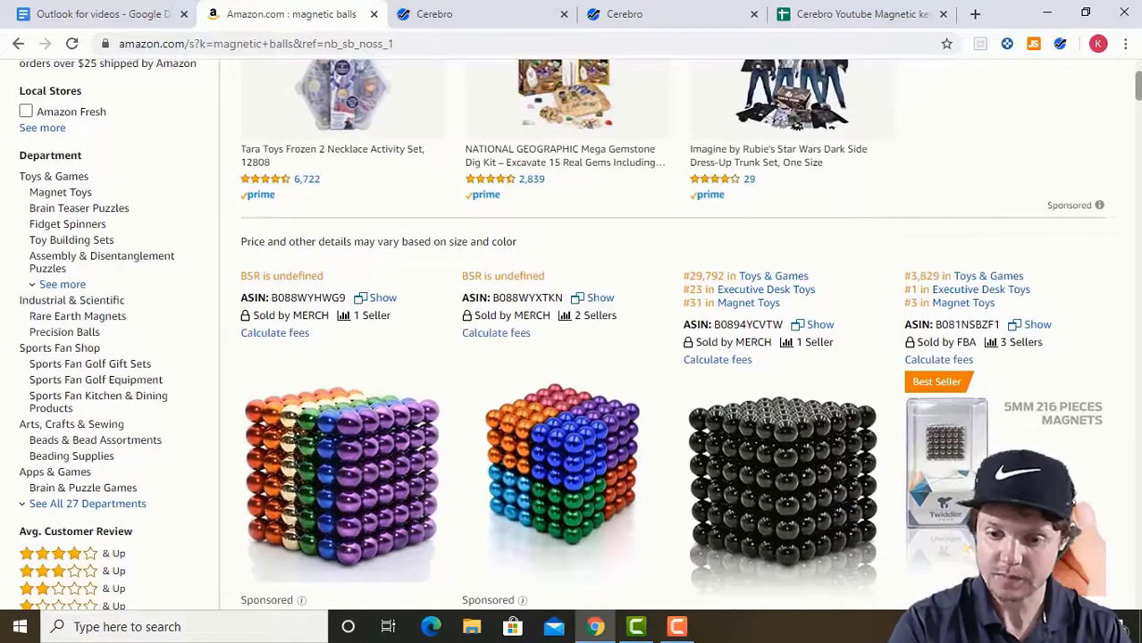
scroll(572, 357, "down", 7)
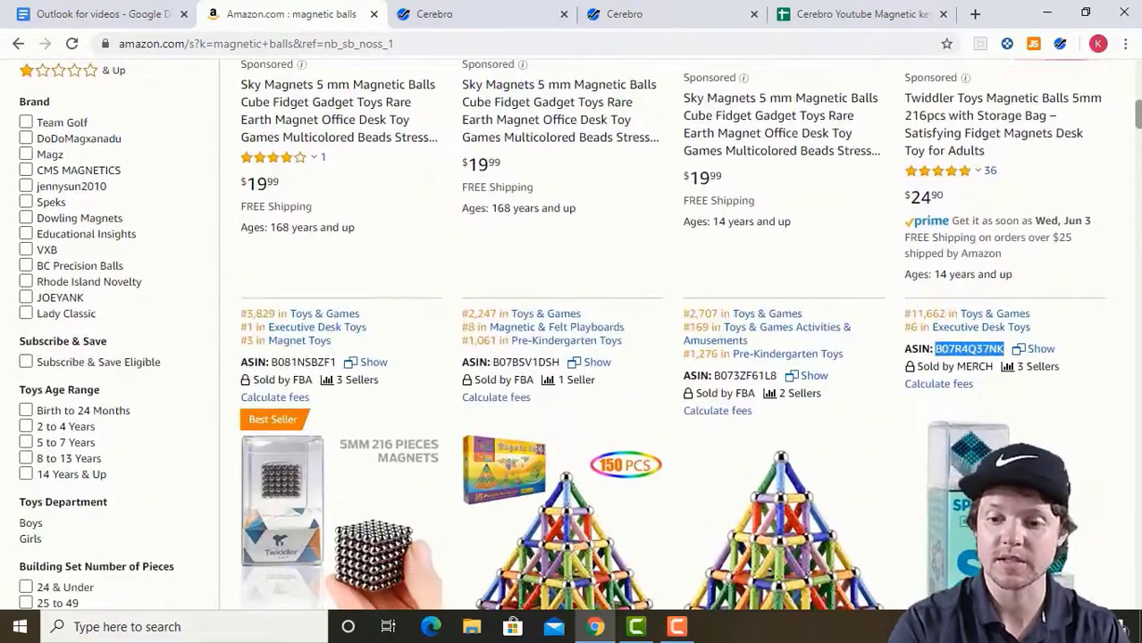
scroll(572, 358, "up", 2)
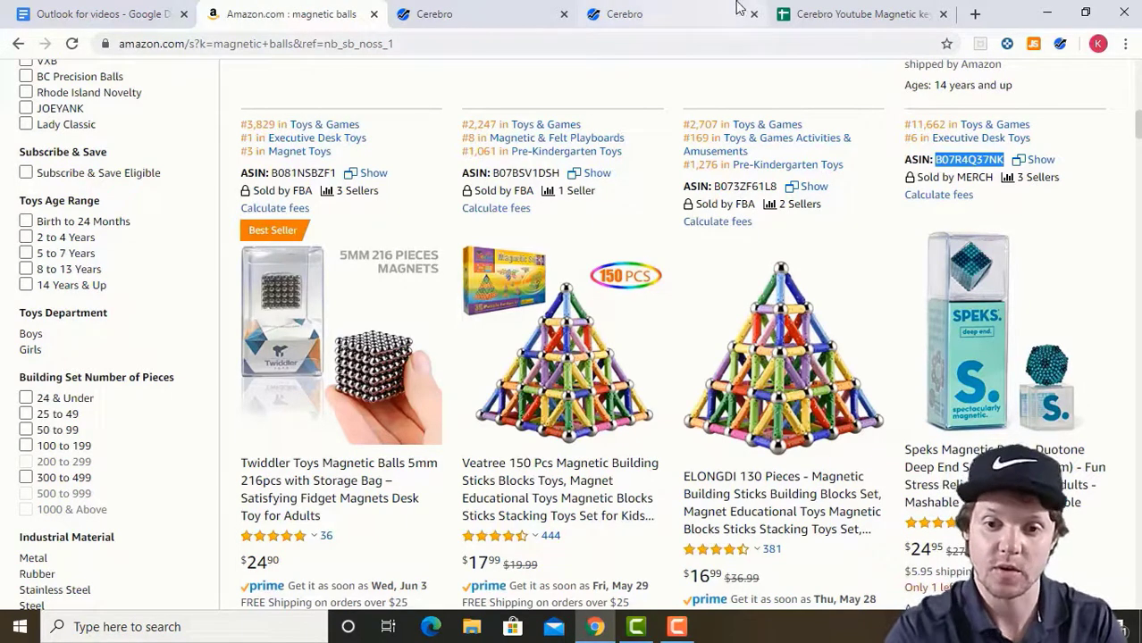
left_click(693, 13)
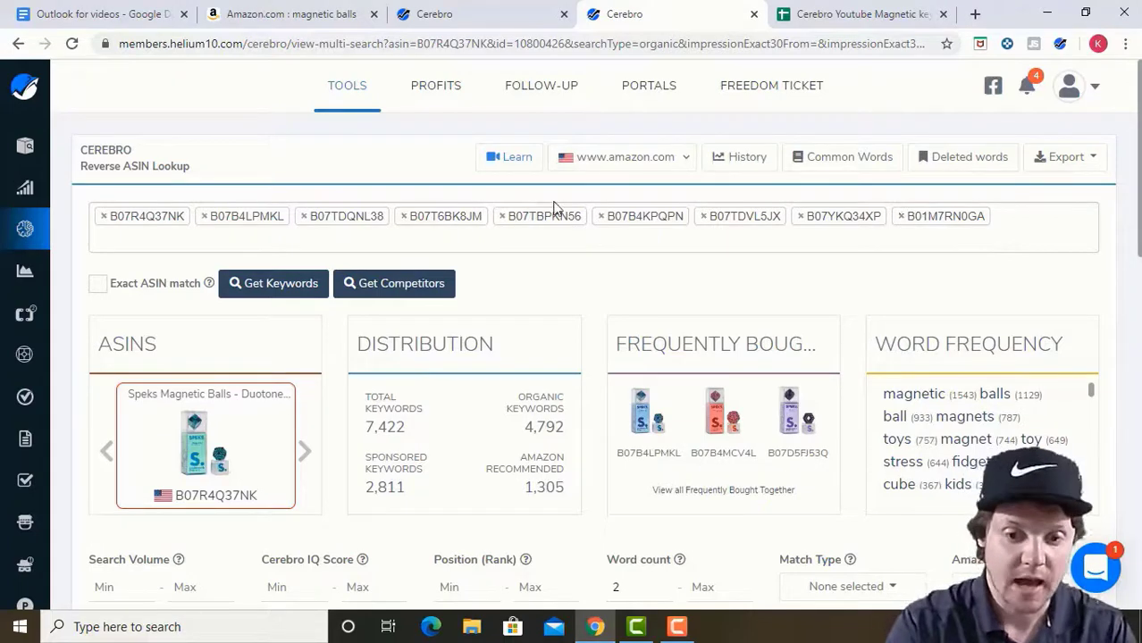
left_click(418, 293)
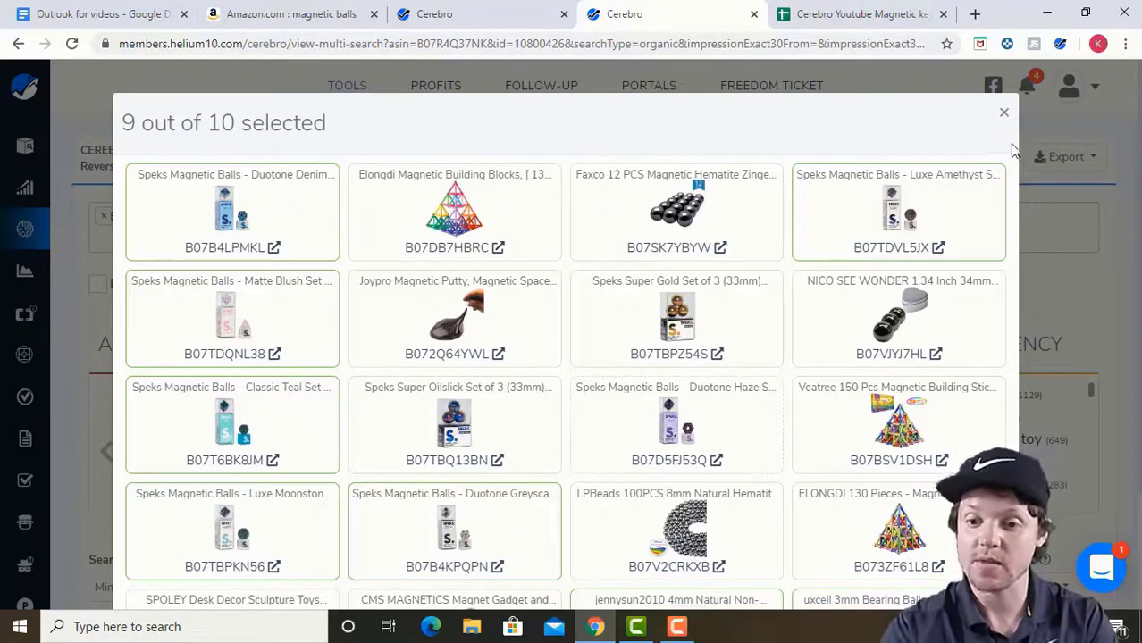
left_click(1004, 113)
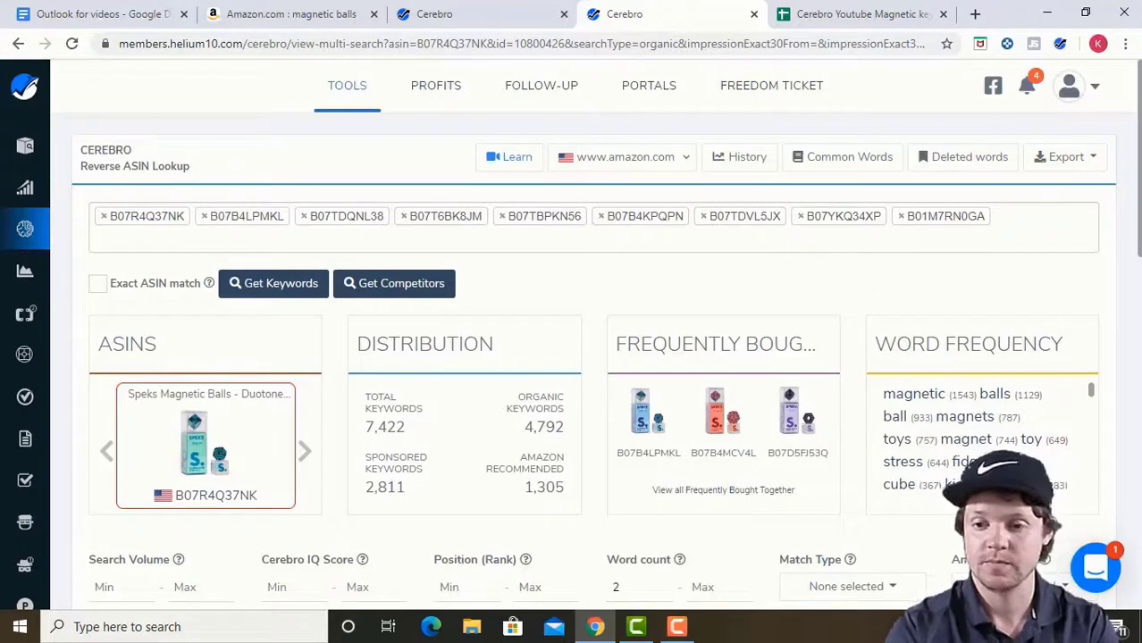
scroll(596, 330, "down", 4)
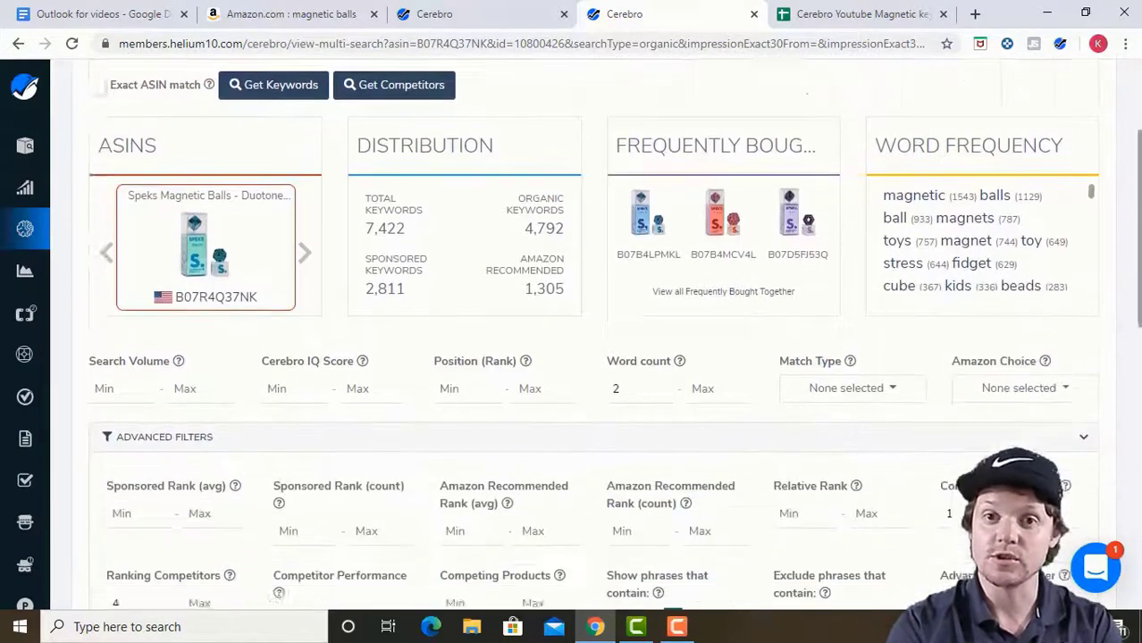
scroll(399, 445, "down", 3)
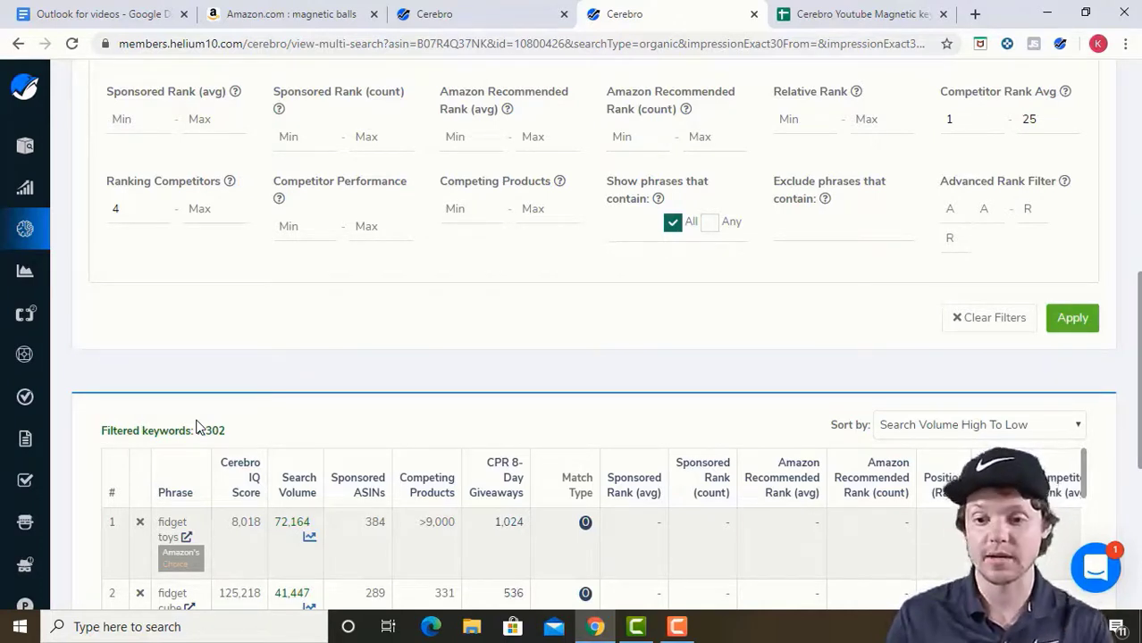
scroll(1130, 391, "up", 2)
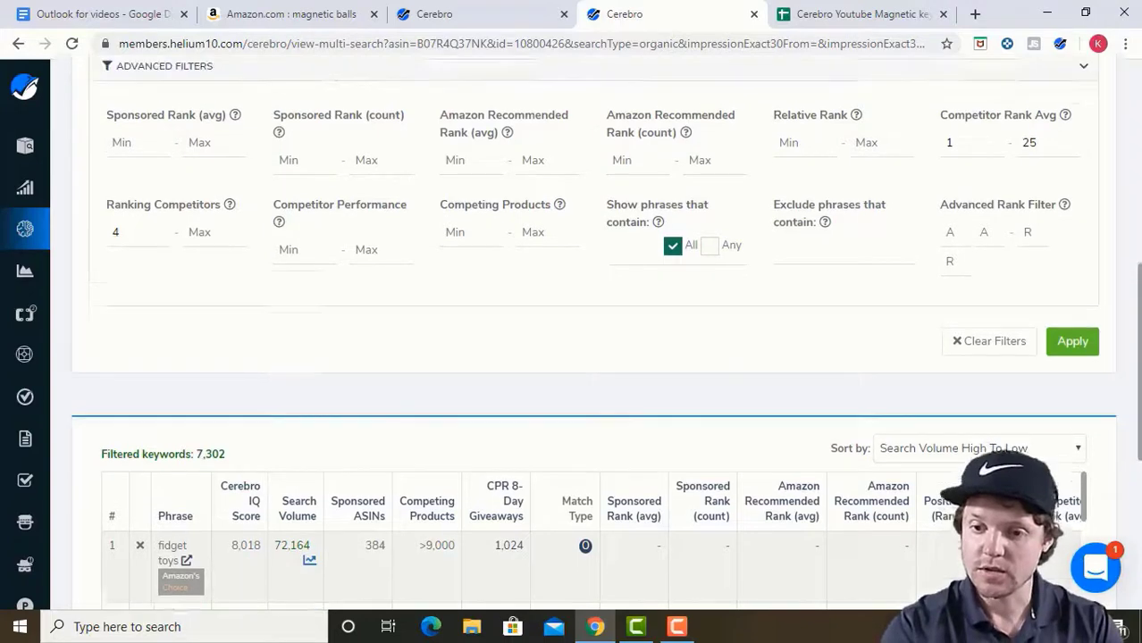
scroll(844, 340, "up", 3)
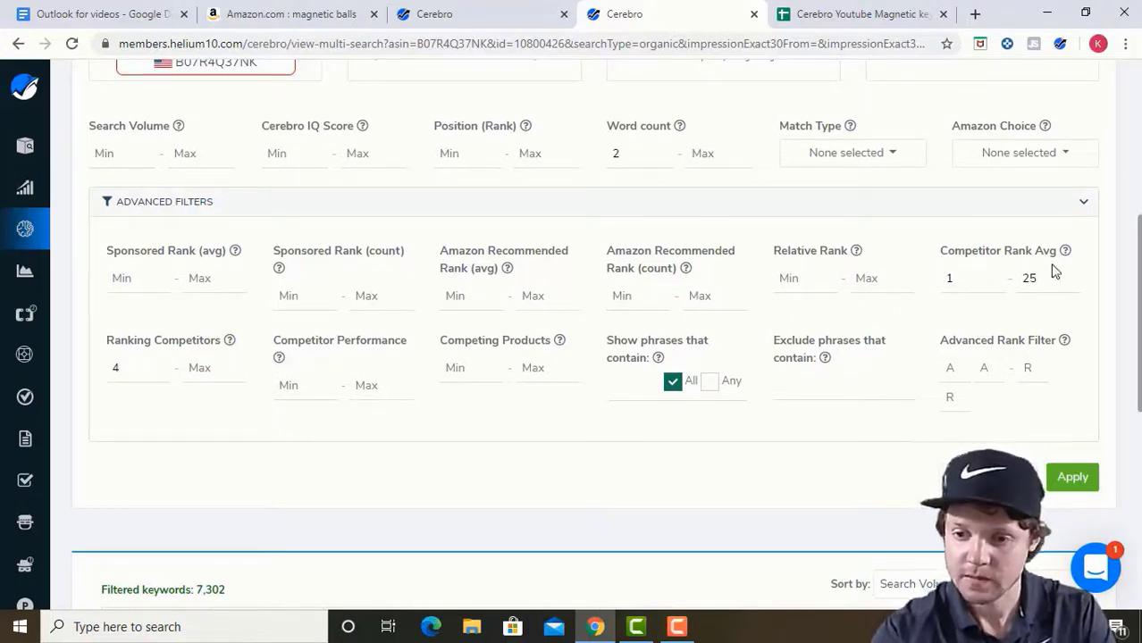
scroll(605, 335, "down", 1)
scroll(1099, 277, "down", 4)
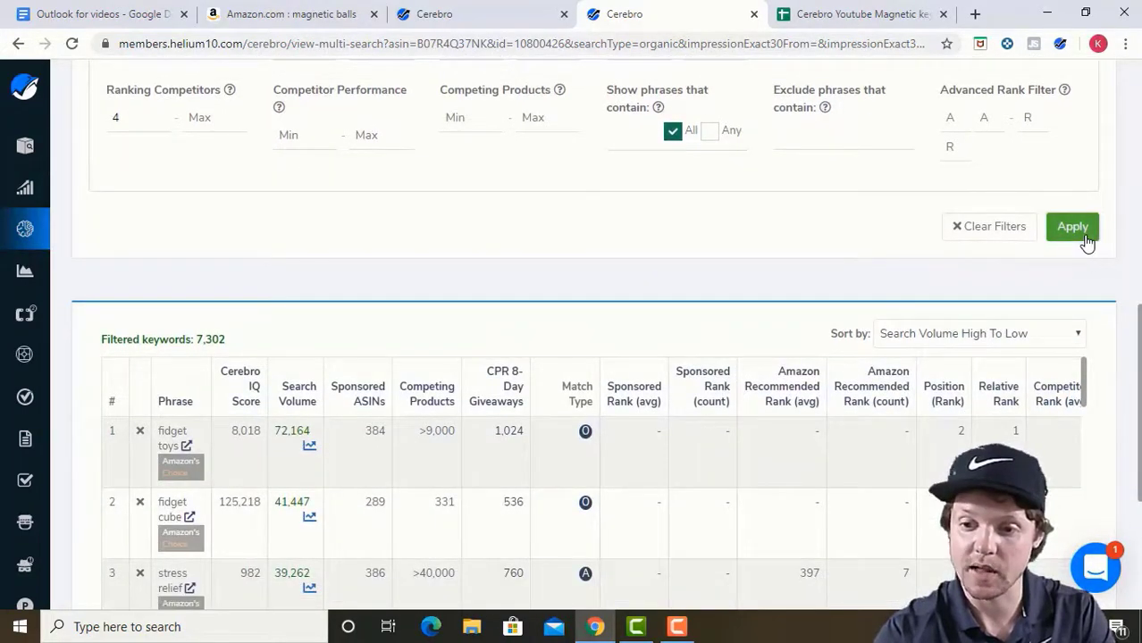
Apply the word-count and competitor-rank filters, cutting the keywords from 7,302 to 264.
left_click(1085, 236)
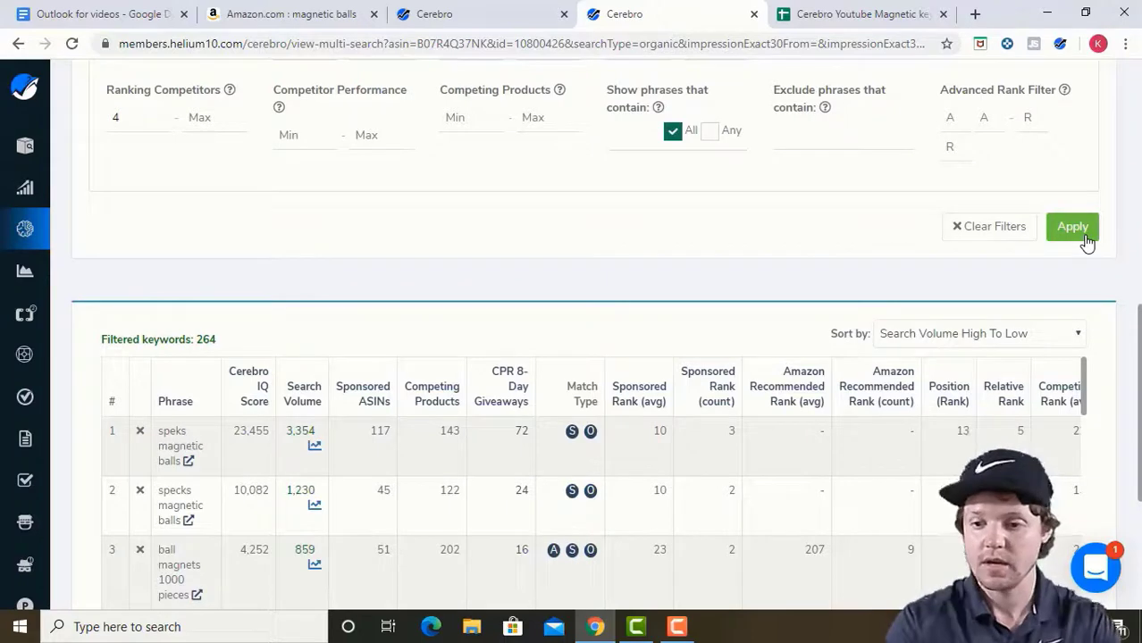
scroll(572, 357, "down", 3)
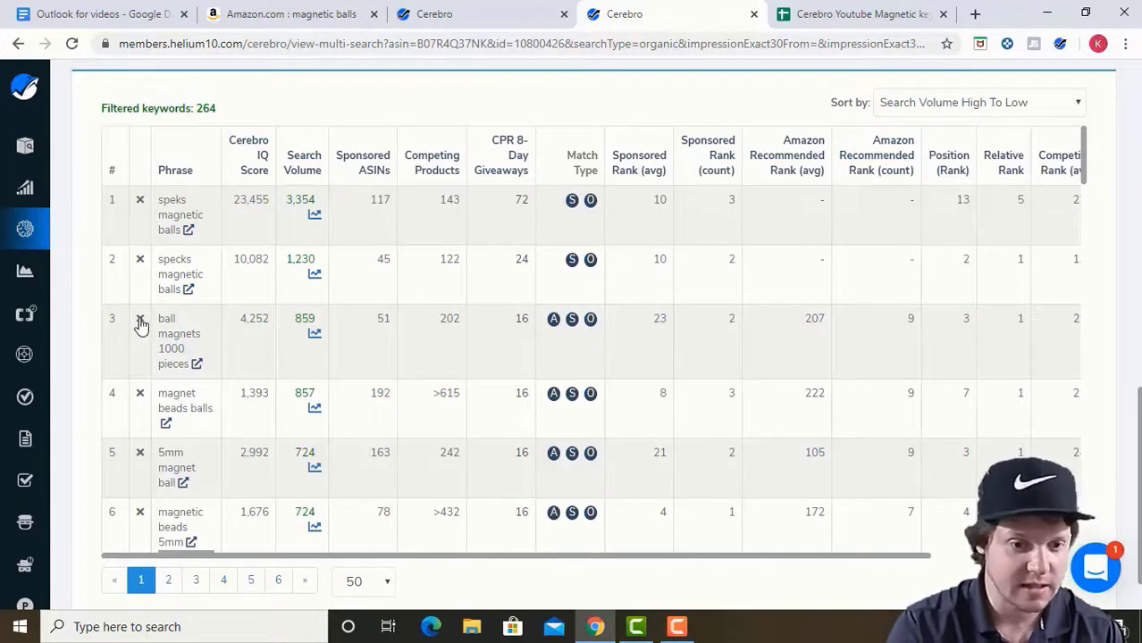
Delete the 'ball magnets 1000 pieces' and 'specs magnetic balls' keywords from the filtered list.
left_click(140, 318)
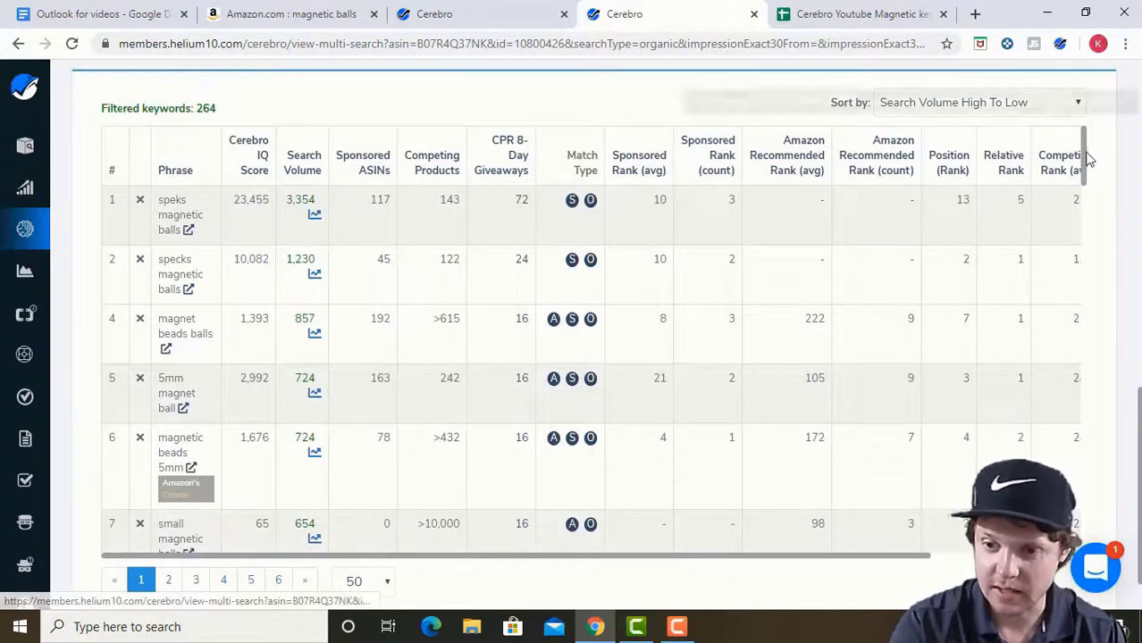
scroll(1088, 171, "down", 1)
scroll(1088, 172, "down", 2)
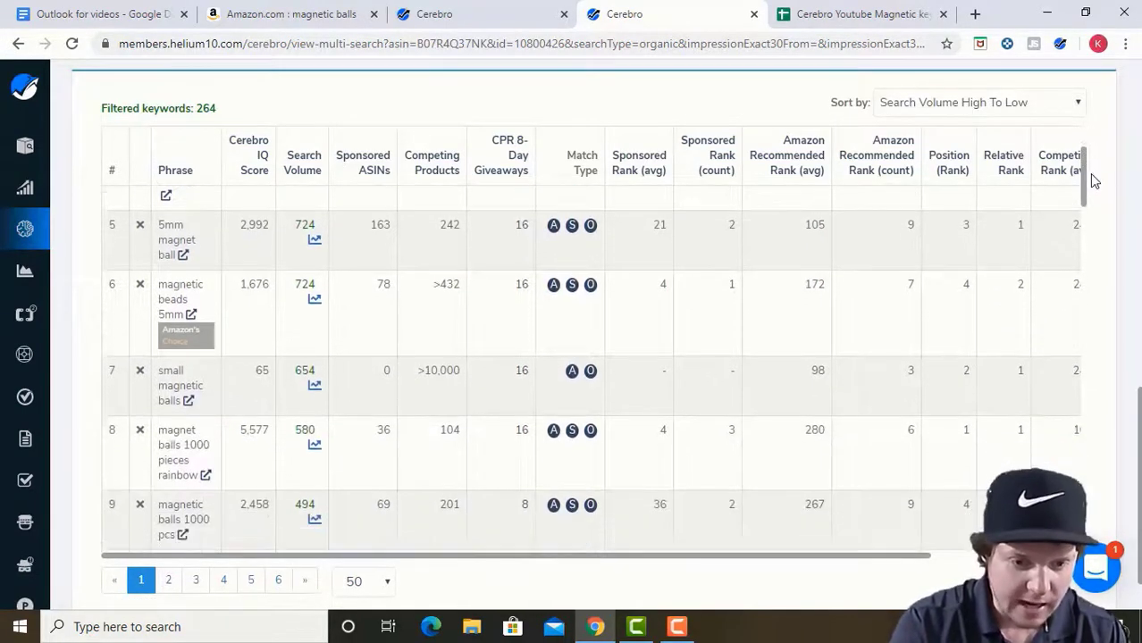
scroll(1098, 202, "down", 1)
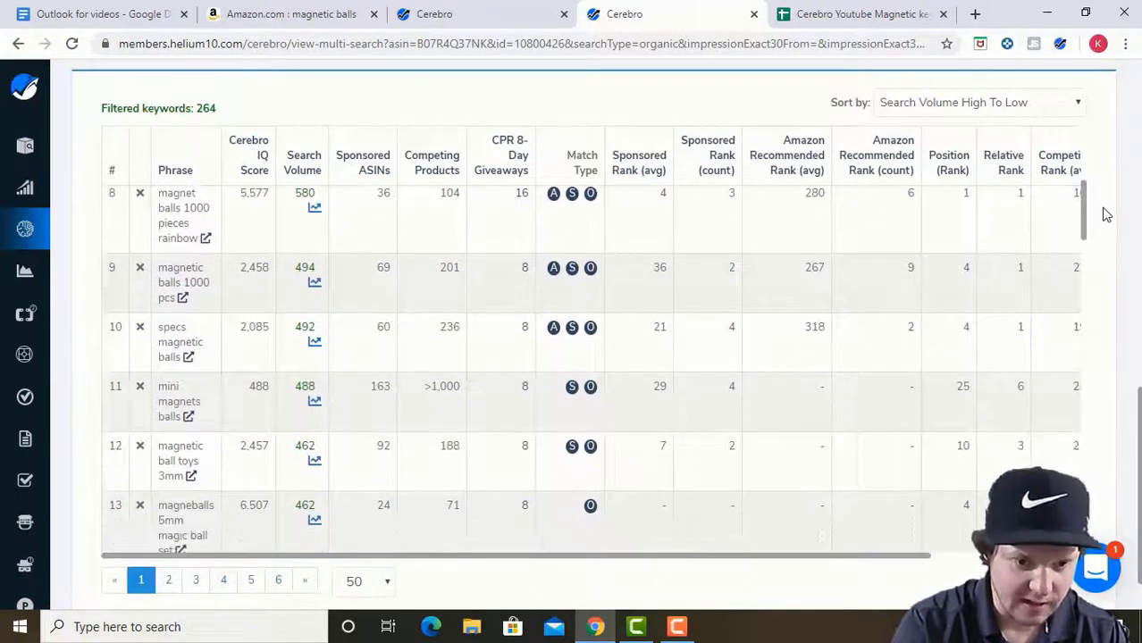
left_click(140, 328)
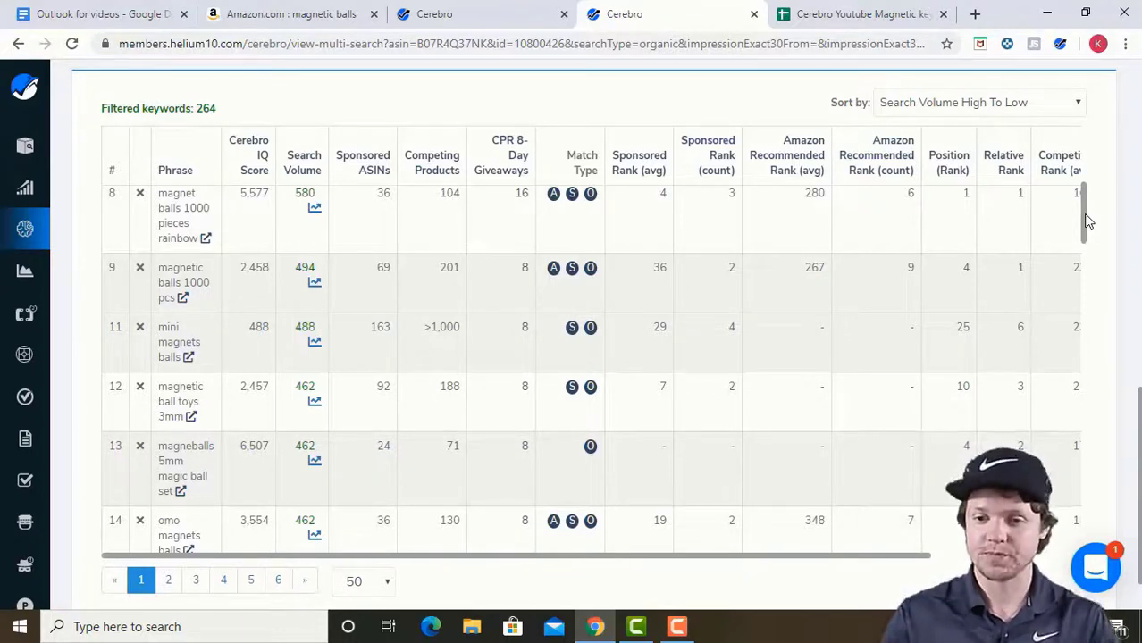
left_click_drag(1084, 222, 1085, 237)
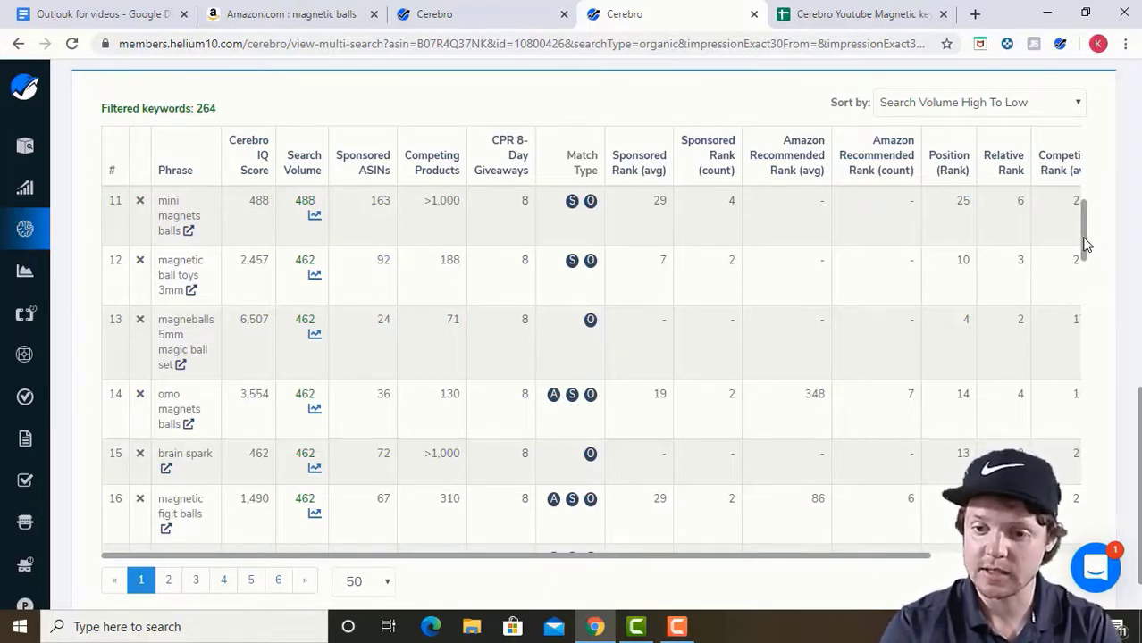
scroll(590, 339, "up", 4)
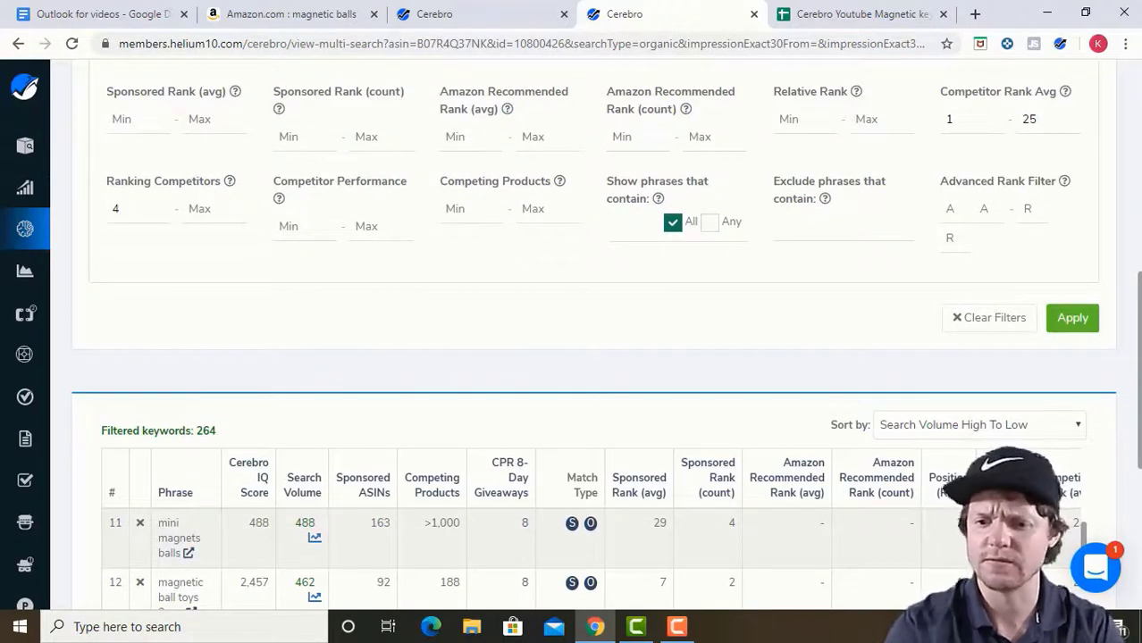
scroll(589, 340, "up", 7)
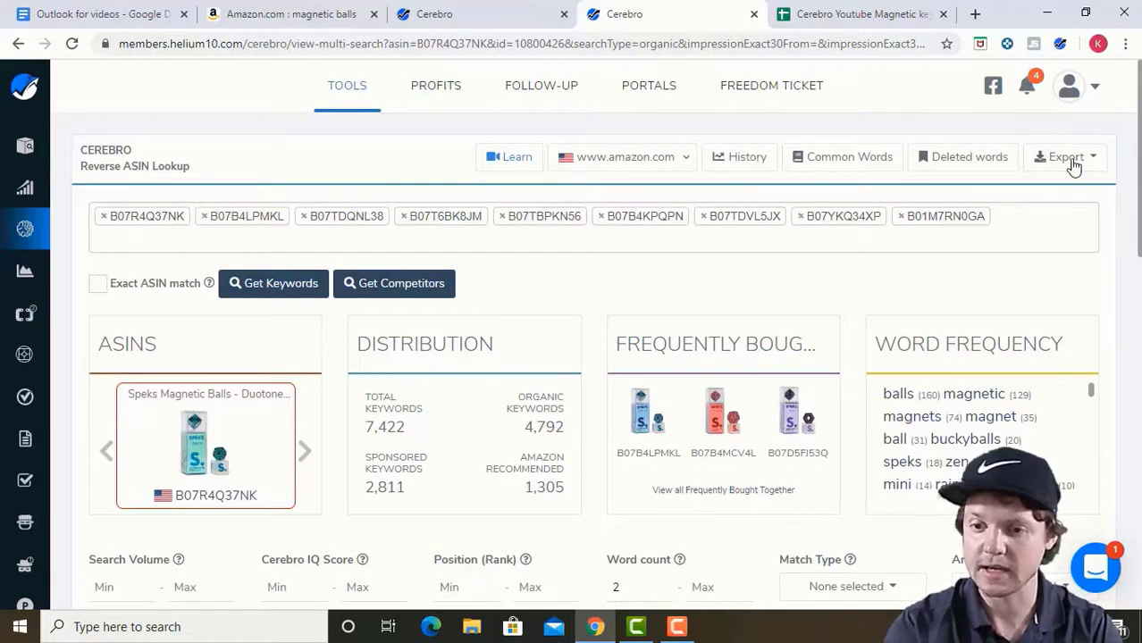
Export the filtered keyword list as a CSV and bring up the Google Sheets keyword worksheet.
left_click(1070, 161)
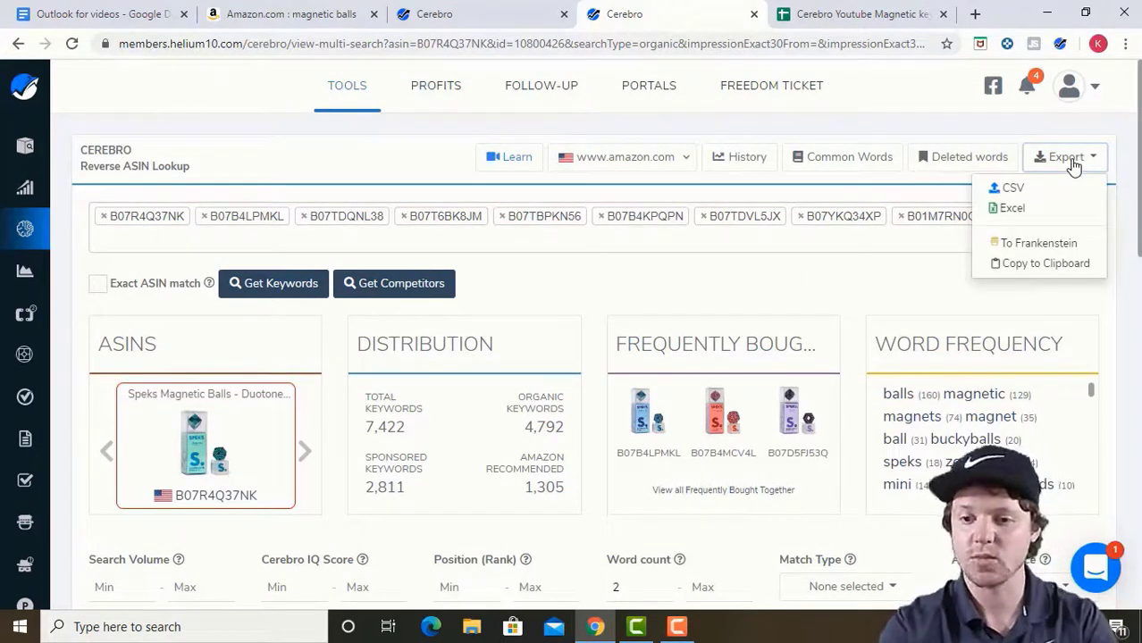
left_click(1044, 196)
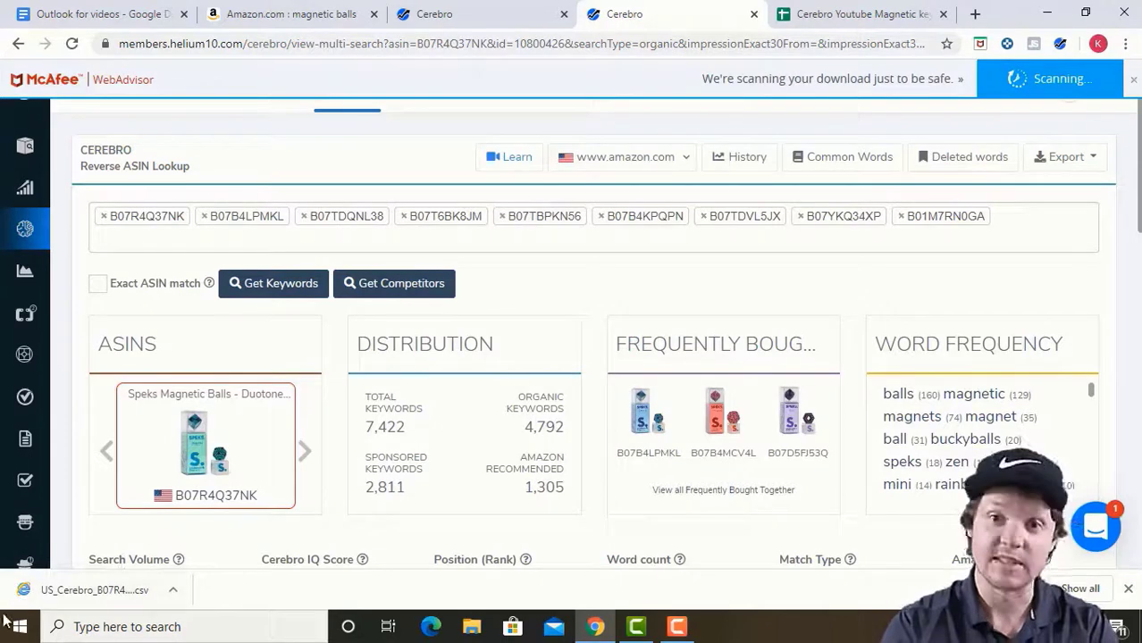
left_click(872, 17)
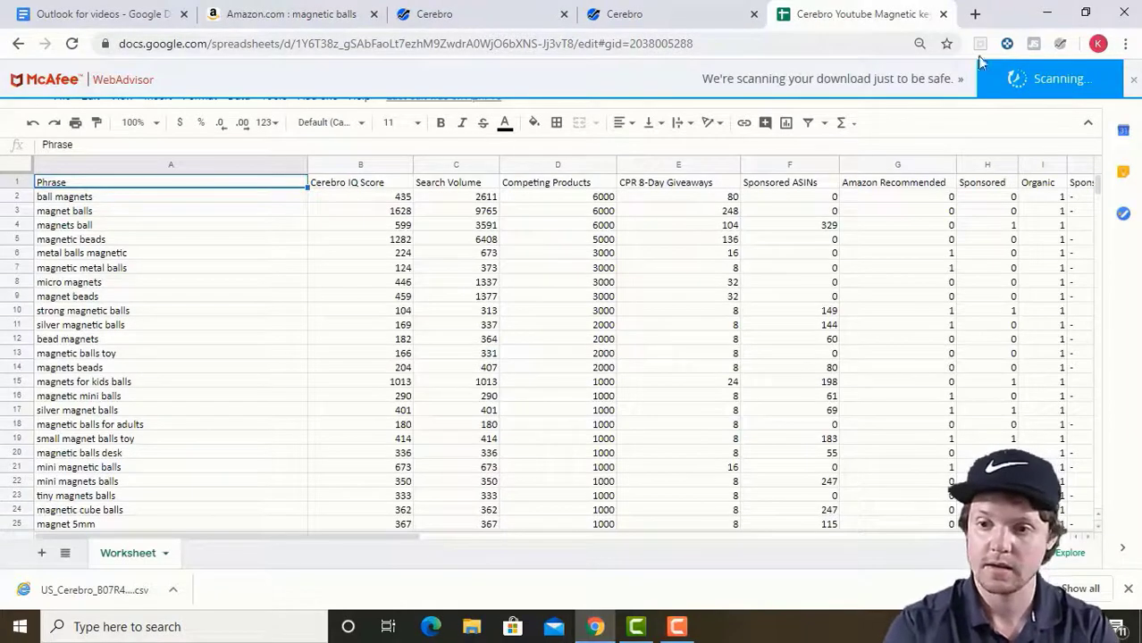
left_click(1135, 83)
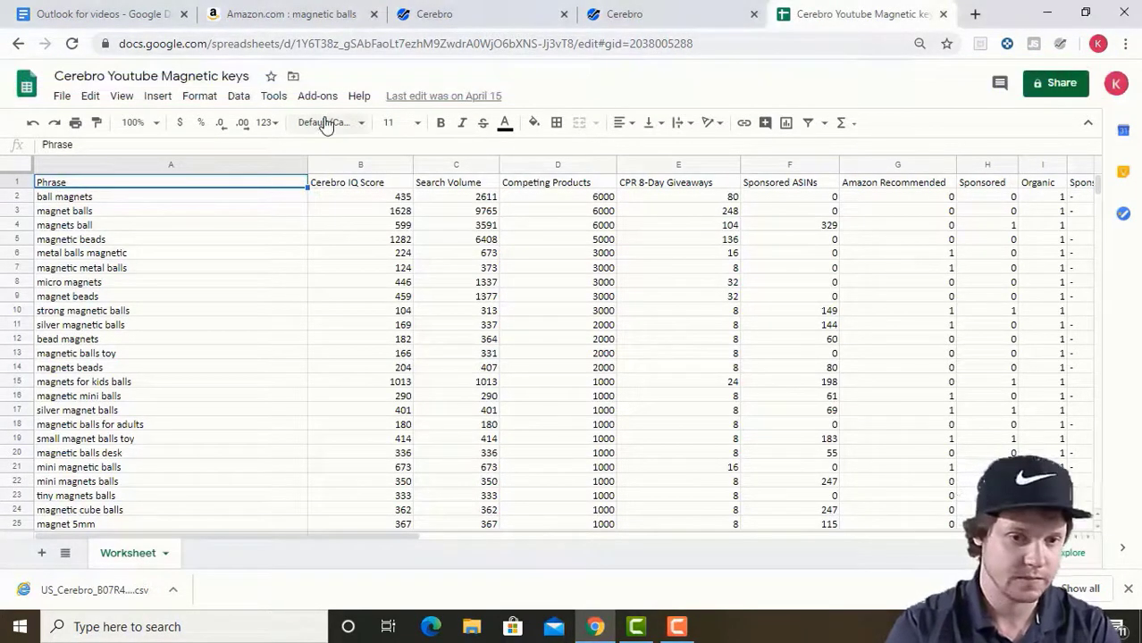
left_click(62, 95)
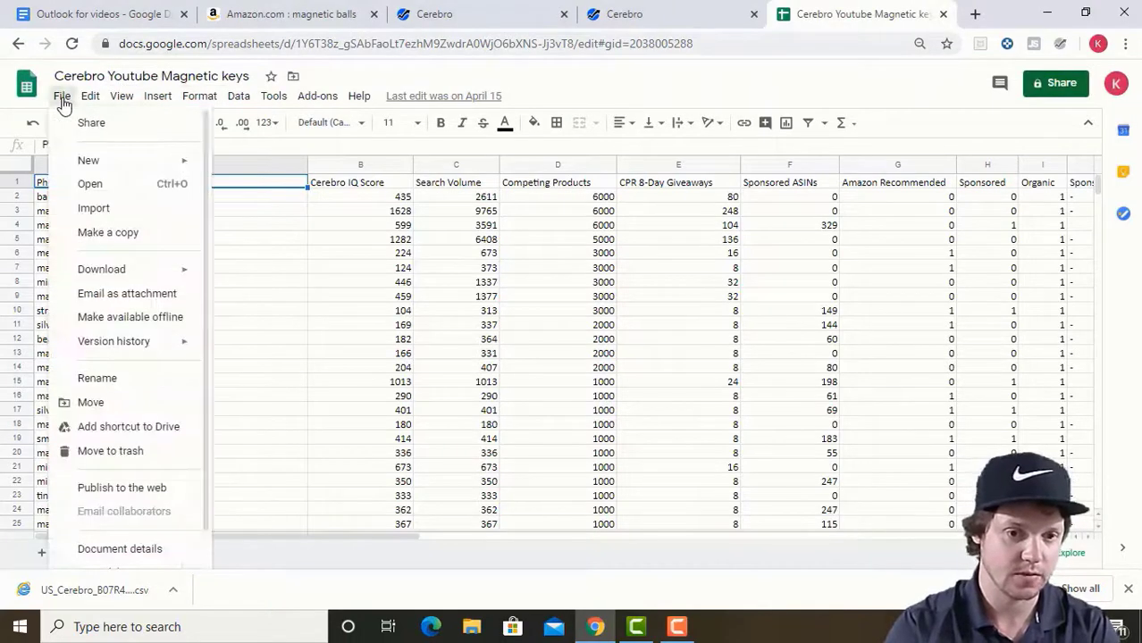
left_click(94, 208)
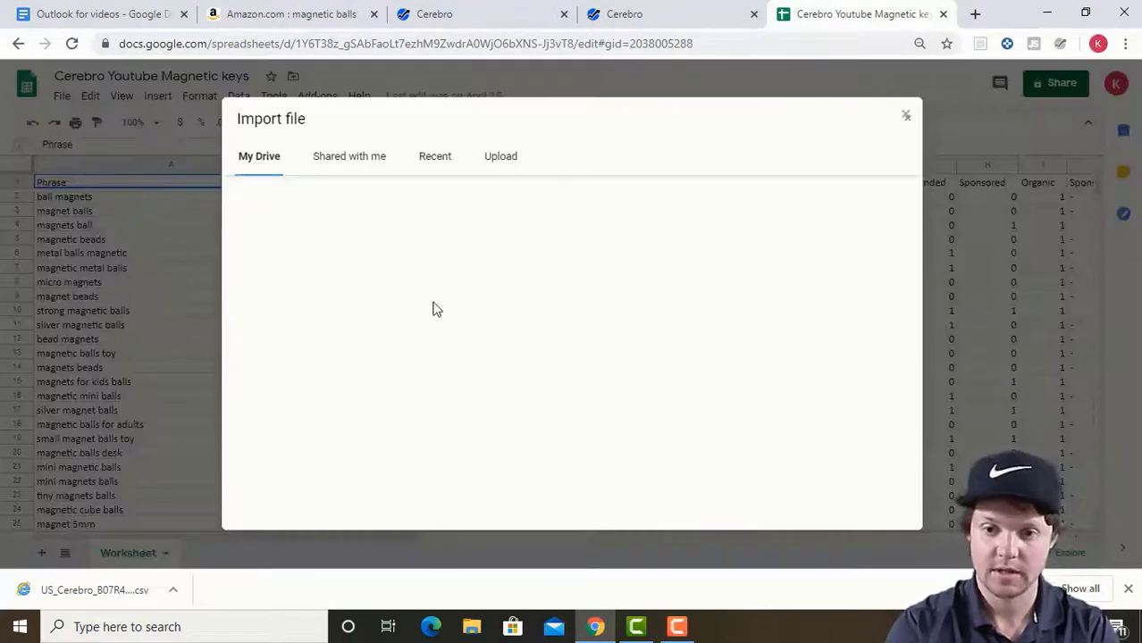
left_click(509, 162)
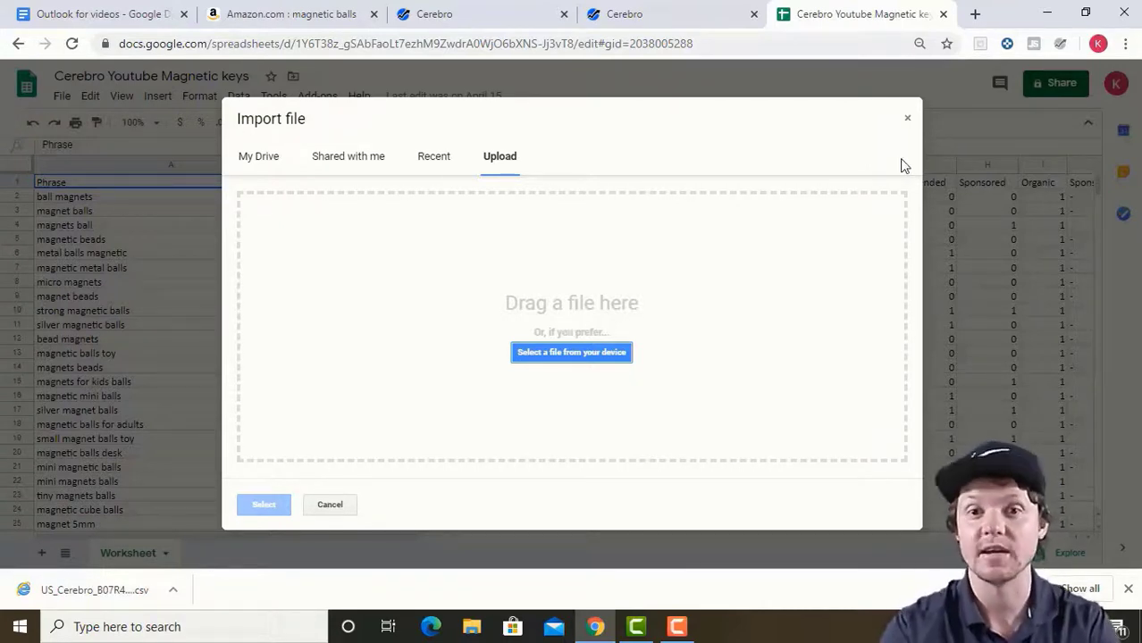
left_click(907, 118)
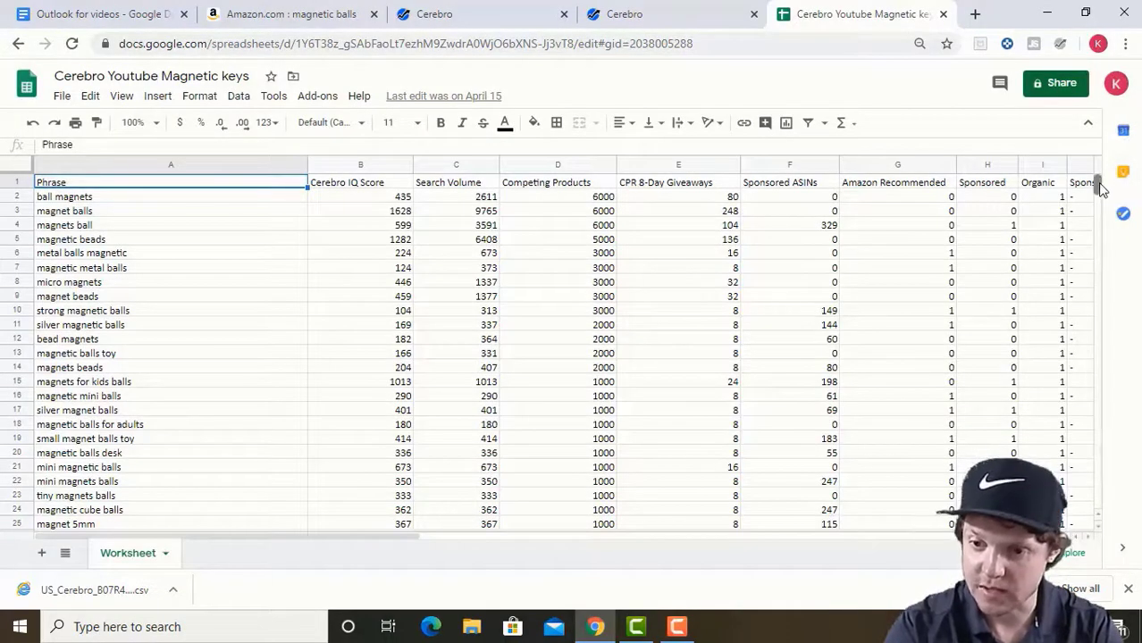
scroll(1105, 191, "down", 6)
scroll(1105, 203, "down", 10)
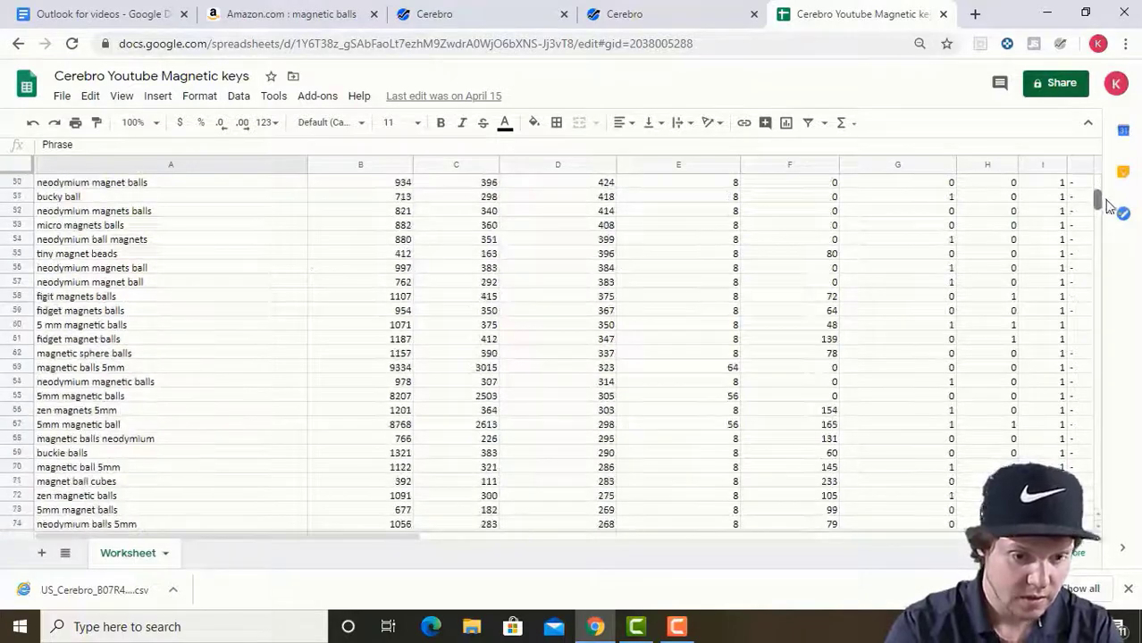
scroll(1115, 218, "down", 5)
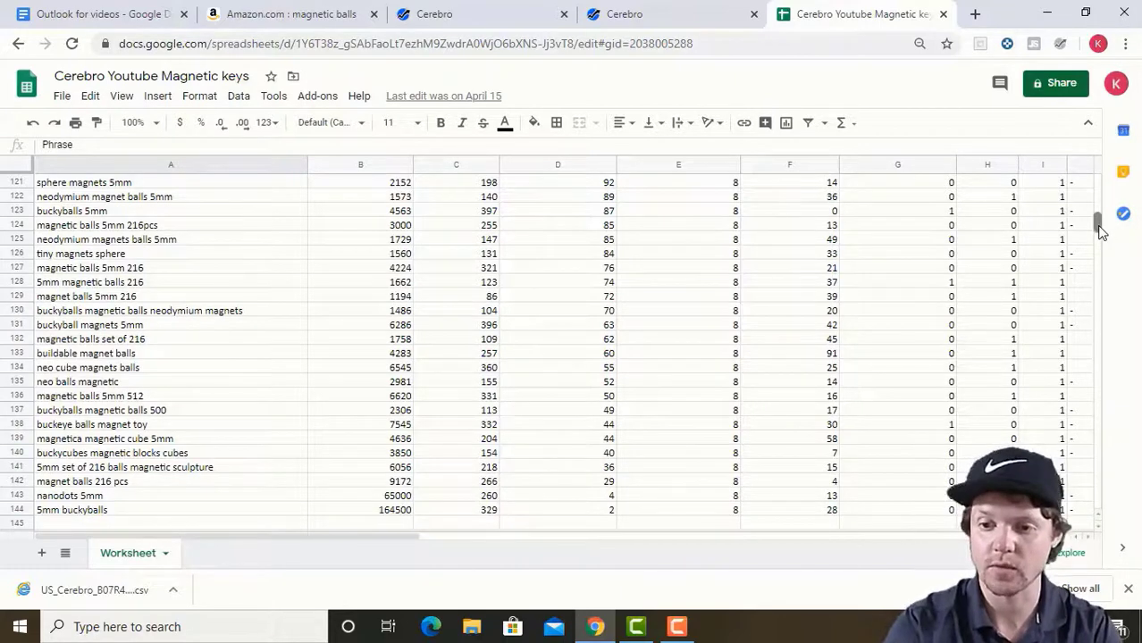
left_click_drag(1100, 232, 1102, 175)
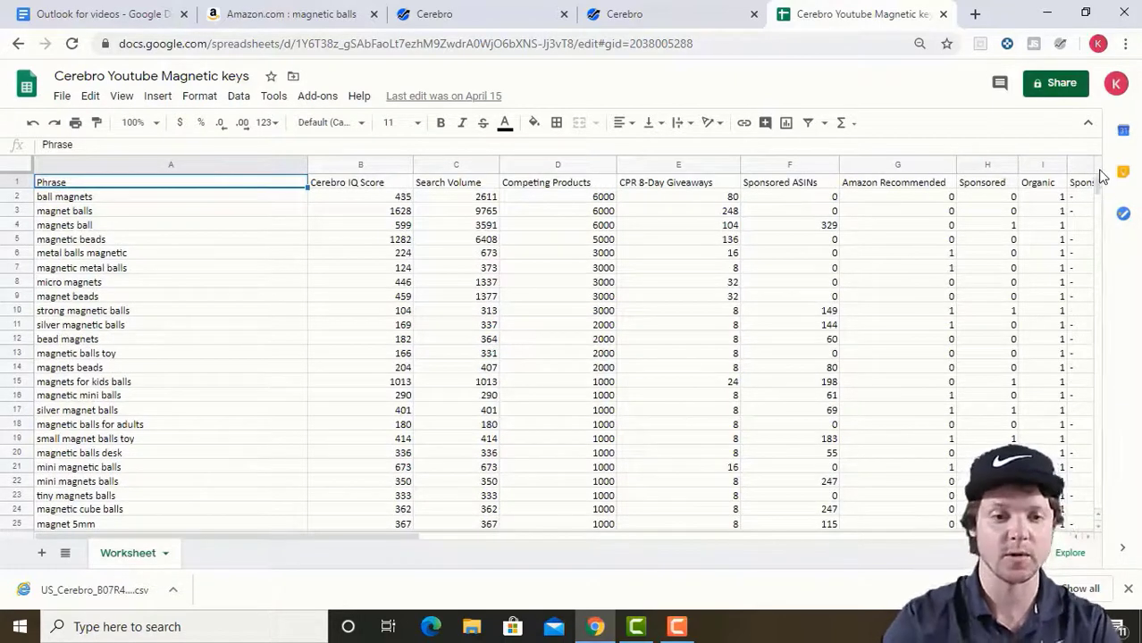